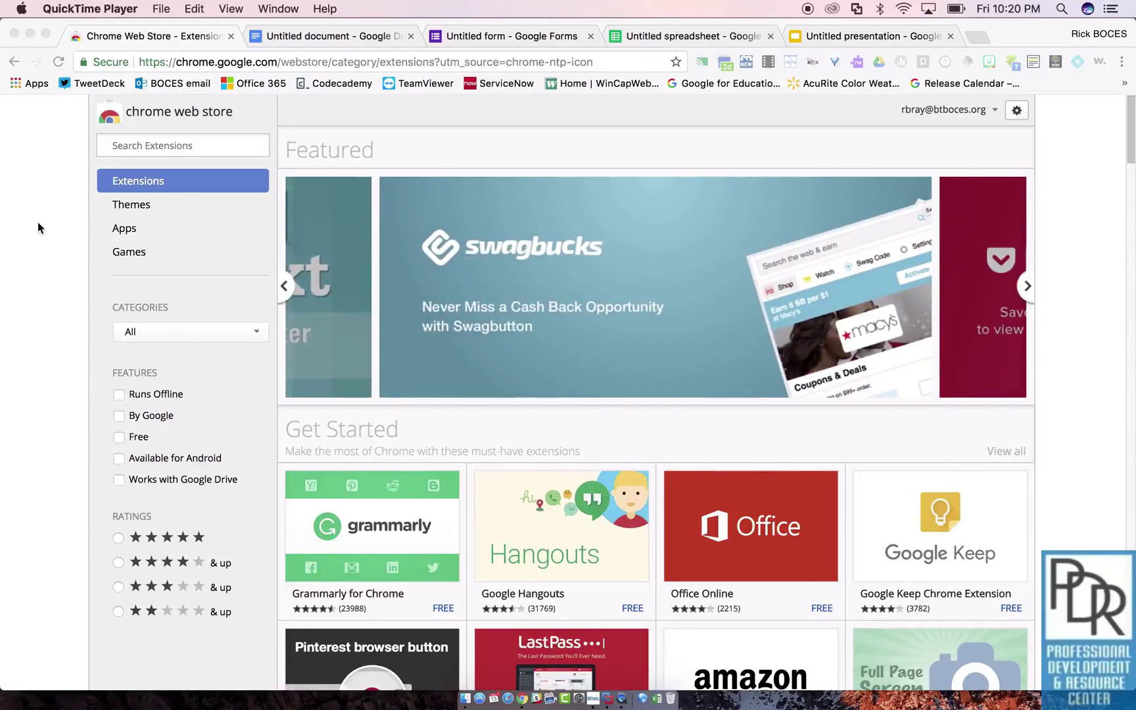
# Step: Search the Chrome Web Store for 'EquatIO', which shows 'EquatIO - Math made digital' already added
pyautogui.click(29, 84)
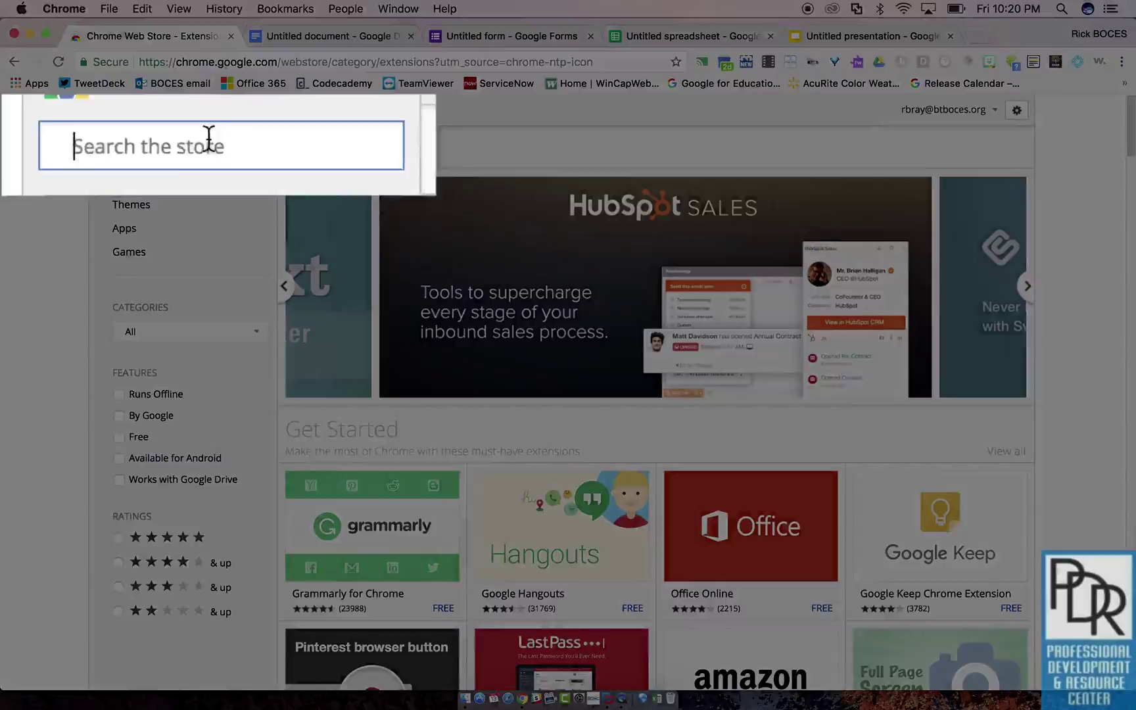
pyautogui.write('Eq')
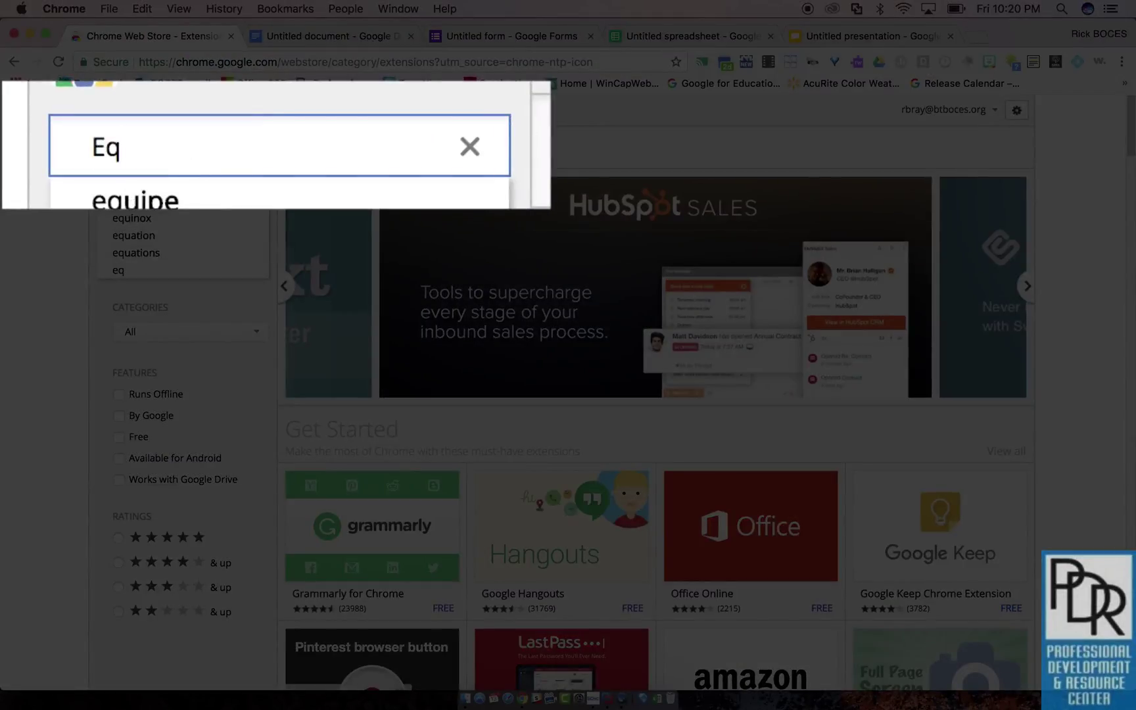
pyautogui.write('uatIO')
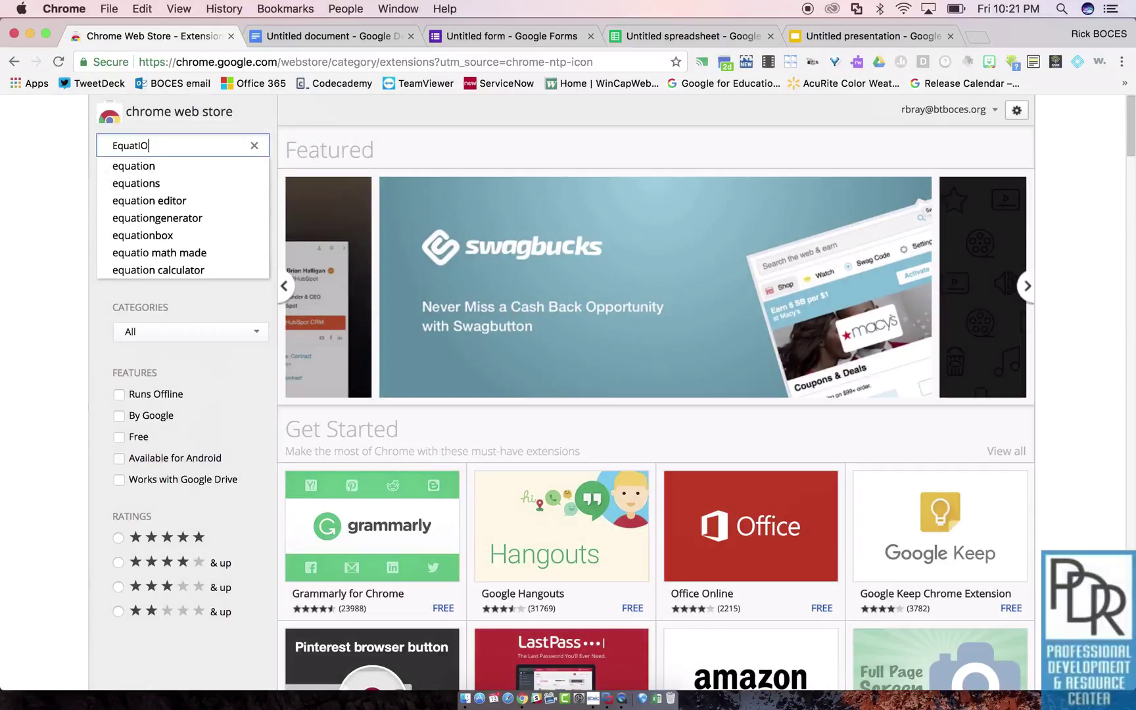
pyautogui.press('Return')
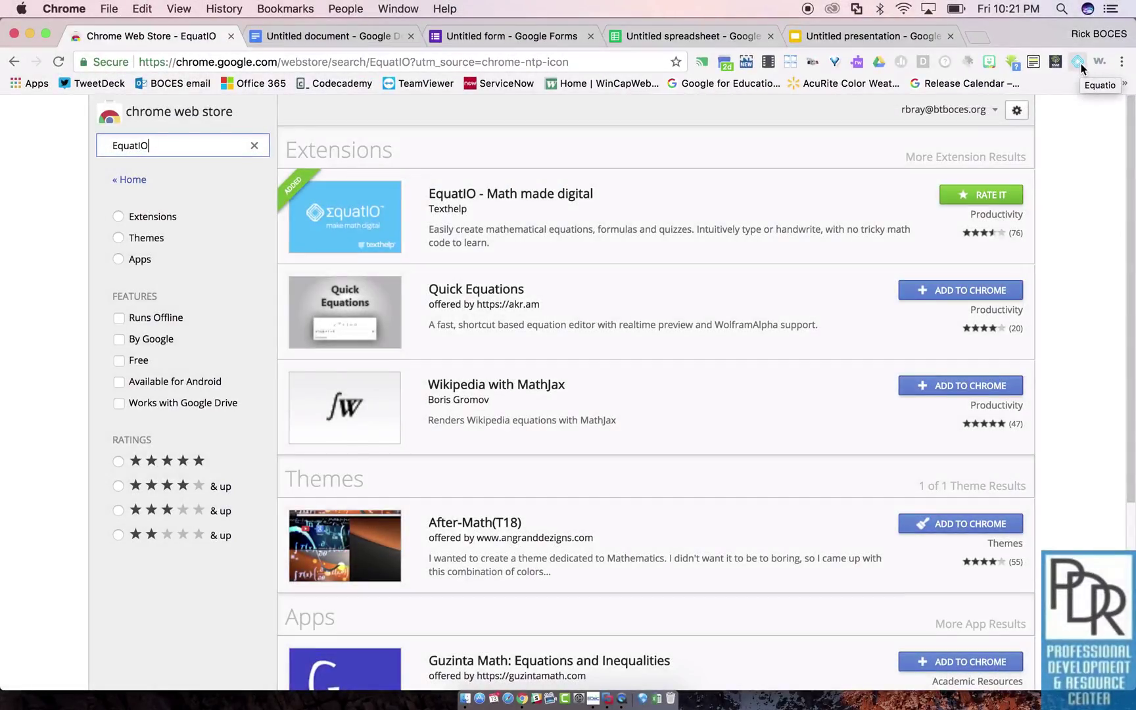
# Step: In the untitled document, open EquatIO, add a LaTeX pane, and switch to handwriting input
pyautogui.click(346, 35)
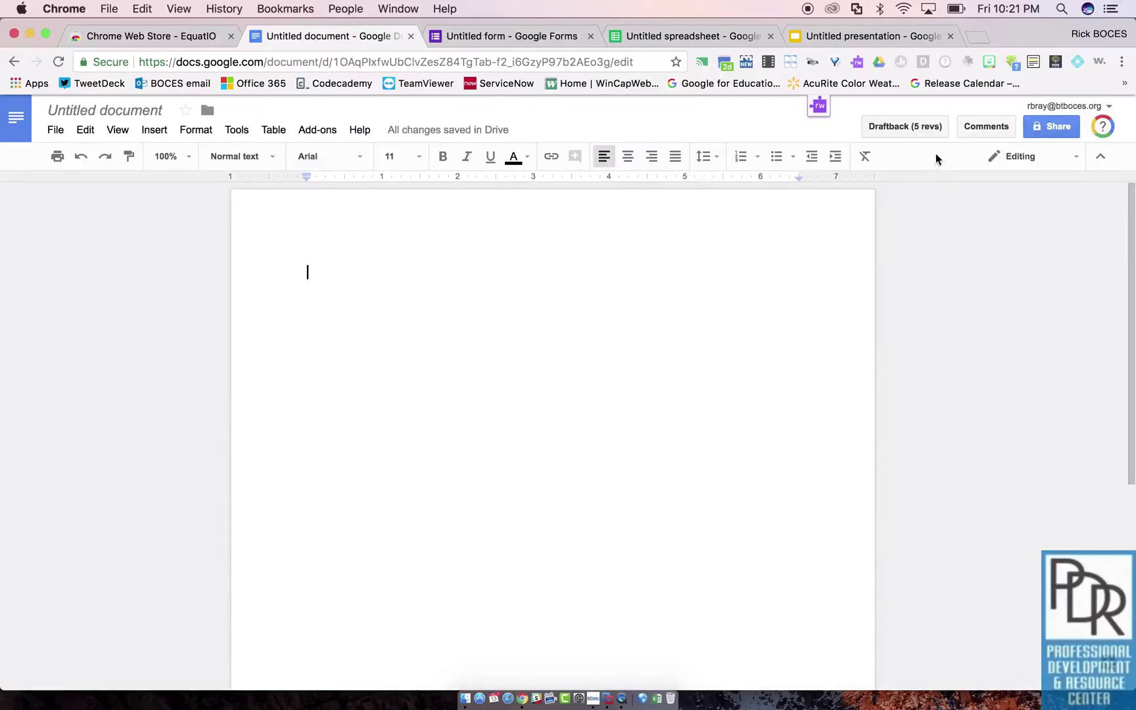
pyautogui.click(1077, 63)
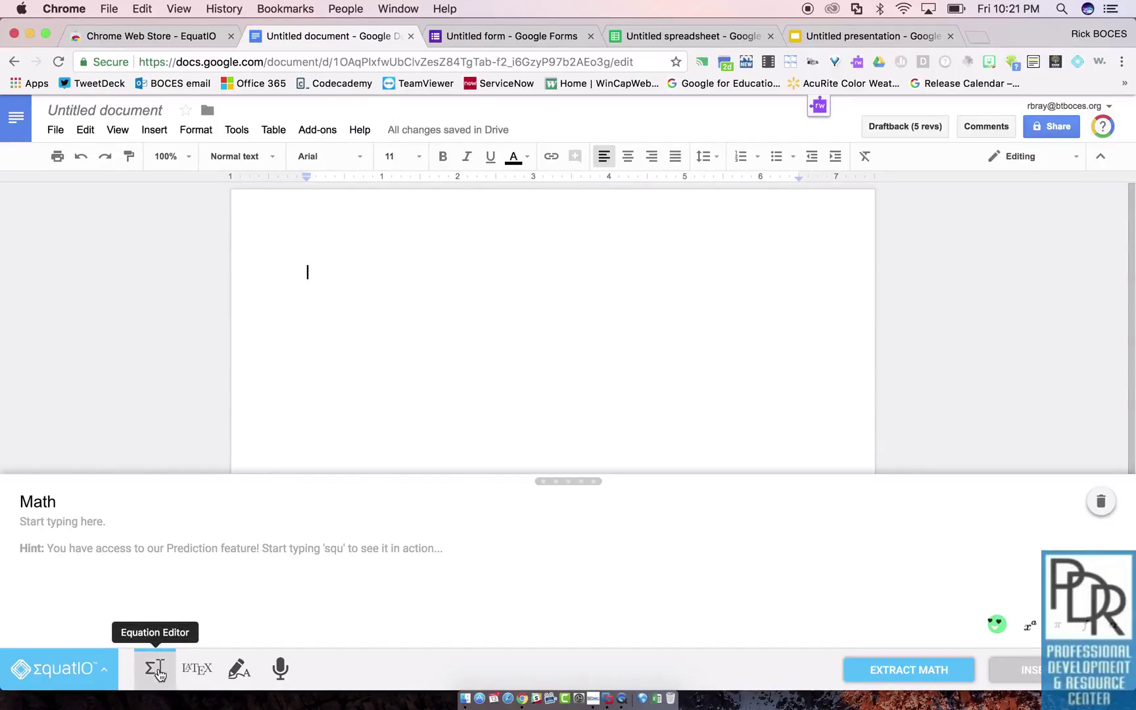
pyautogui.click(197, 677)
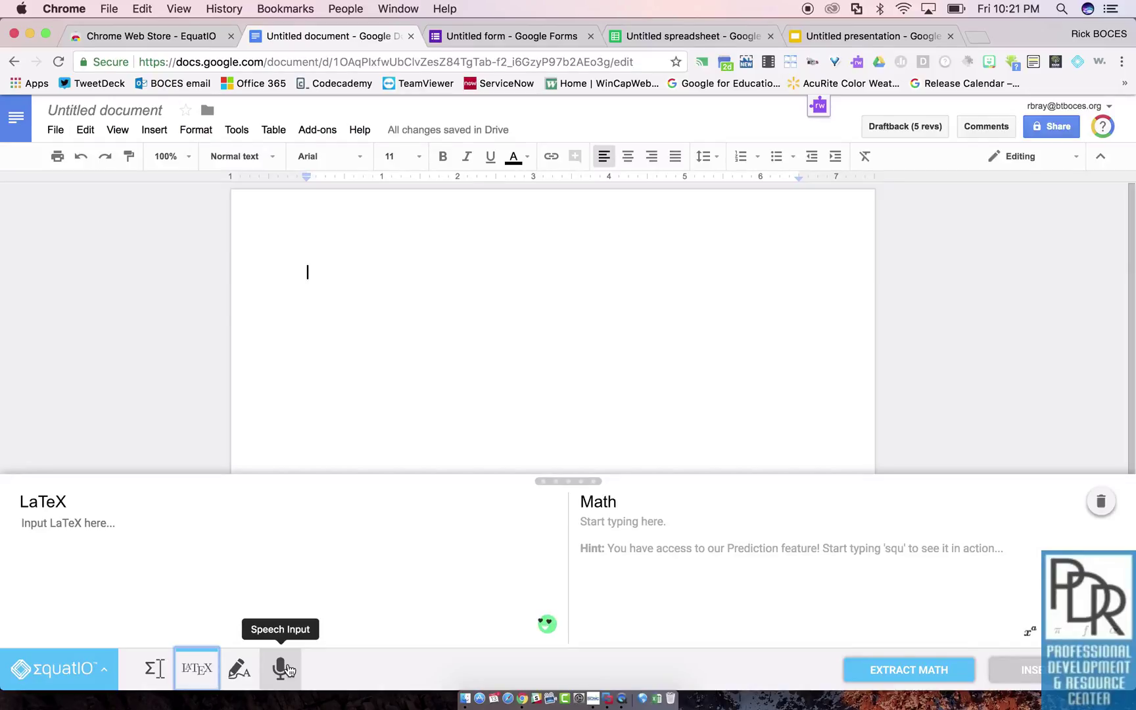
pyautogui.click(246, 669)
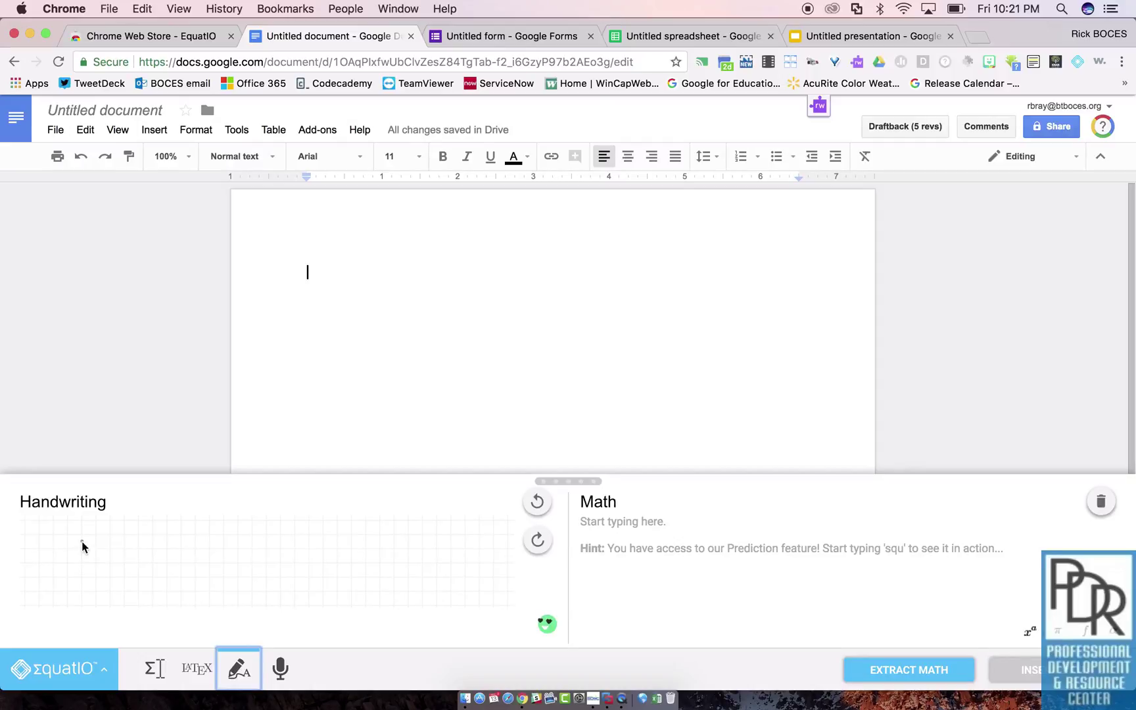
# Step: Handwrite 10⁴, insert it into the document as an equation image, then clear the canvas
pyautogui.moveTo(82, 541); pyautogui.dragTo(83, 595)
pyautogui.moveTo(105, 545)
pyautogui.mouseDown()
pyautogui.moveTo(122, 588)
pyautogui.moveTo(105, 550)
pyautogui.moveTo(131, 548)
pyautogui.mouseUp()
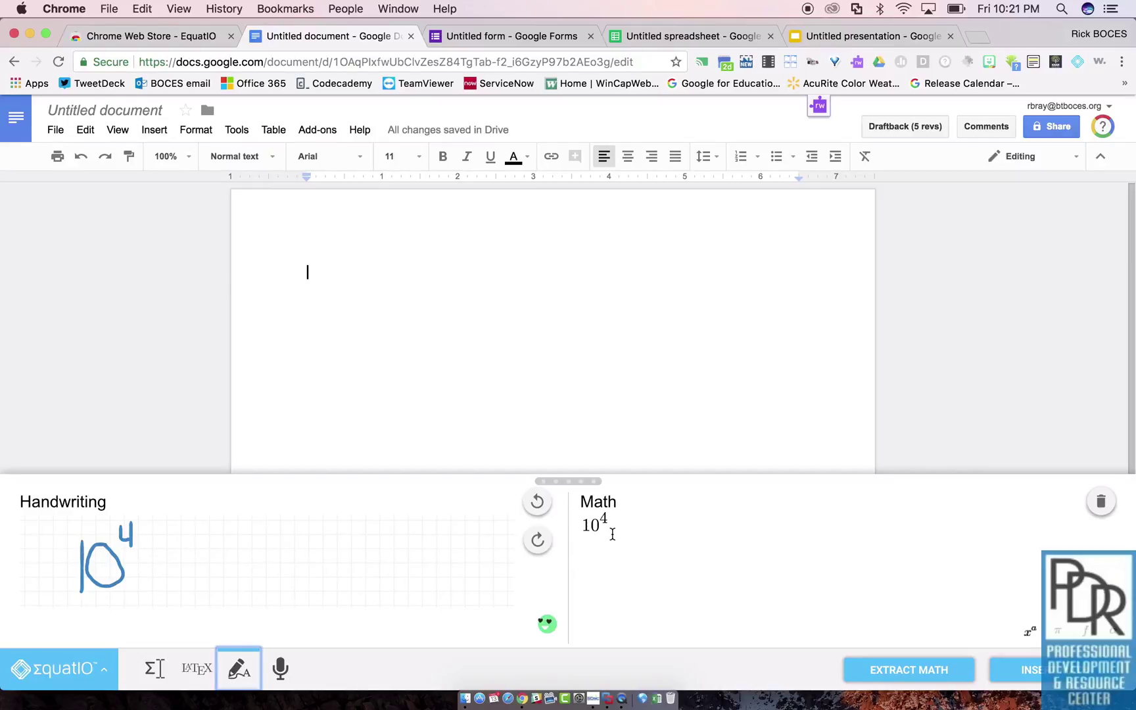
pyautogui.click(1024, 674)
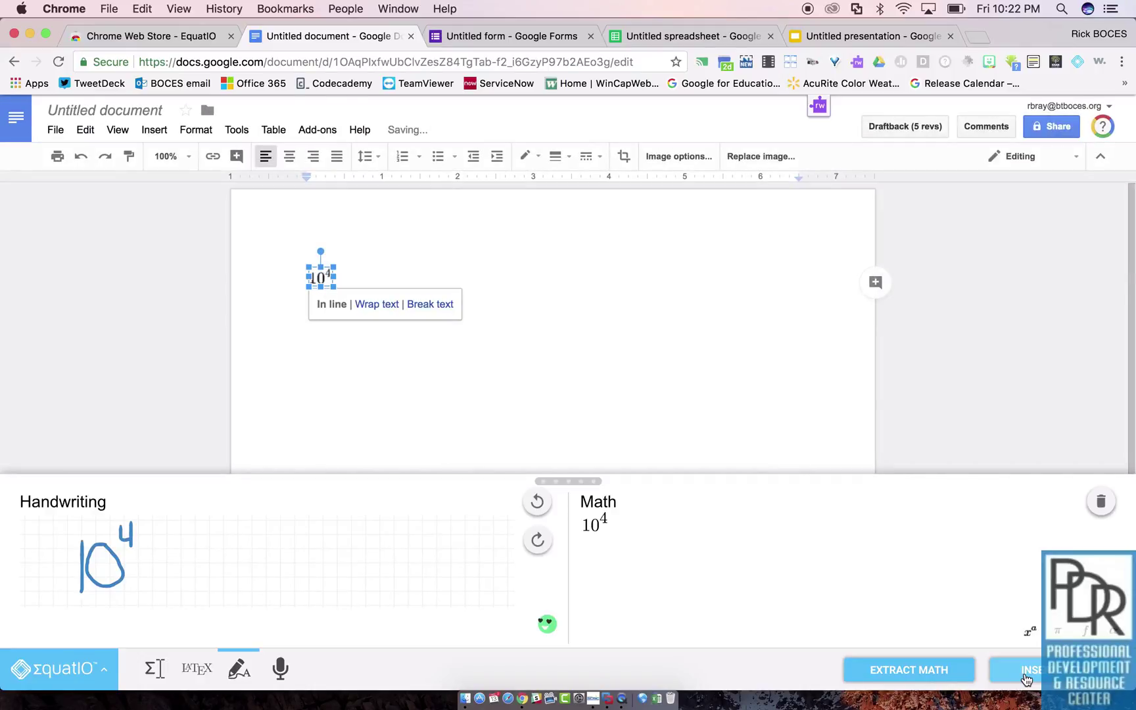
pyautogui.click(646, 385)
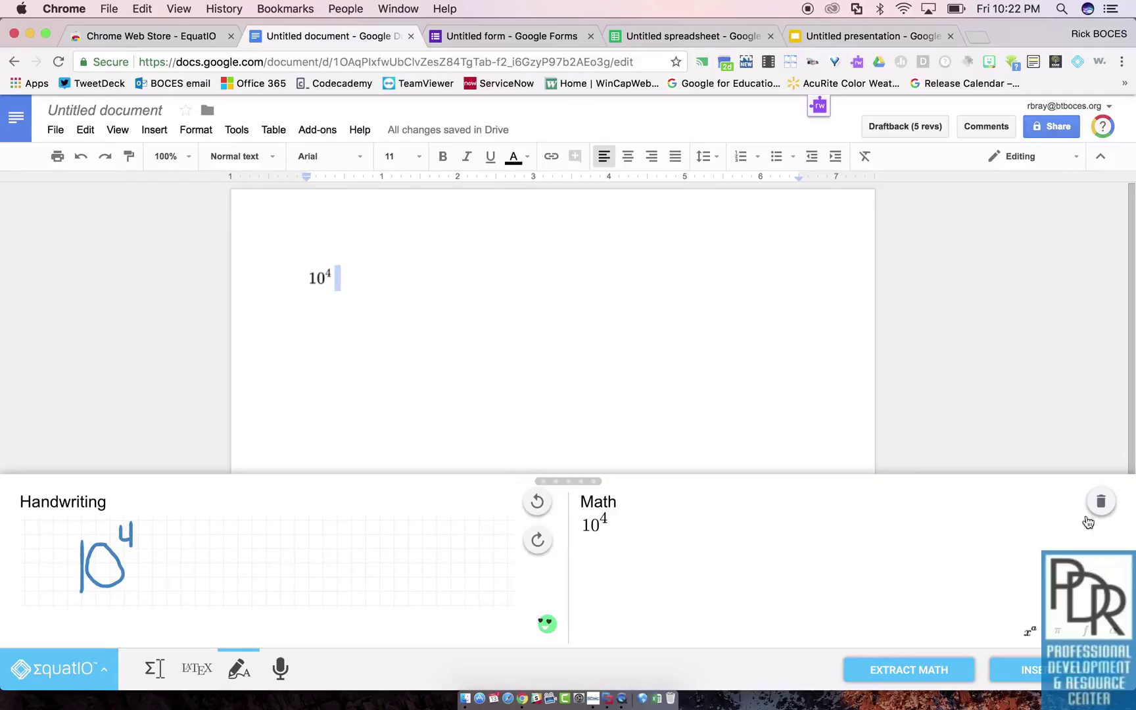
pyautogui.click(1101, 502)
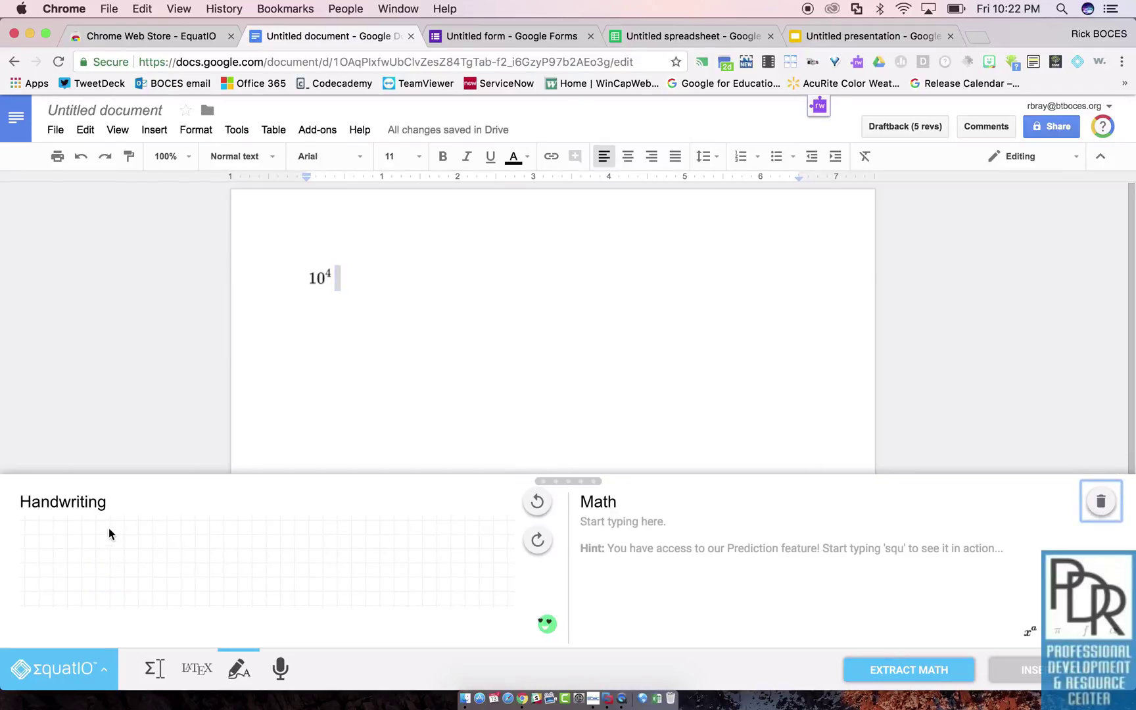
# Step: Sketch an integral with limits 1 and 0 in the handwriting pane, then go to the untitled form
pyautogui.moveTo(108, 528); pyautogui.dragTo(94, 603)
pyautogui.moveTo(124, 525)
pyautogui.mouseDown()
pyautogui.moveTo(125, 539)
pyautogui.moveTo(126, 526)
pyautogui.mouseUp()
pyautogui.moveTo(124, 581); pyautogui.dragTo(125, 605)
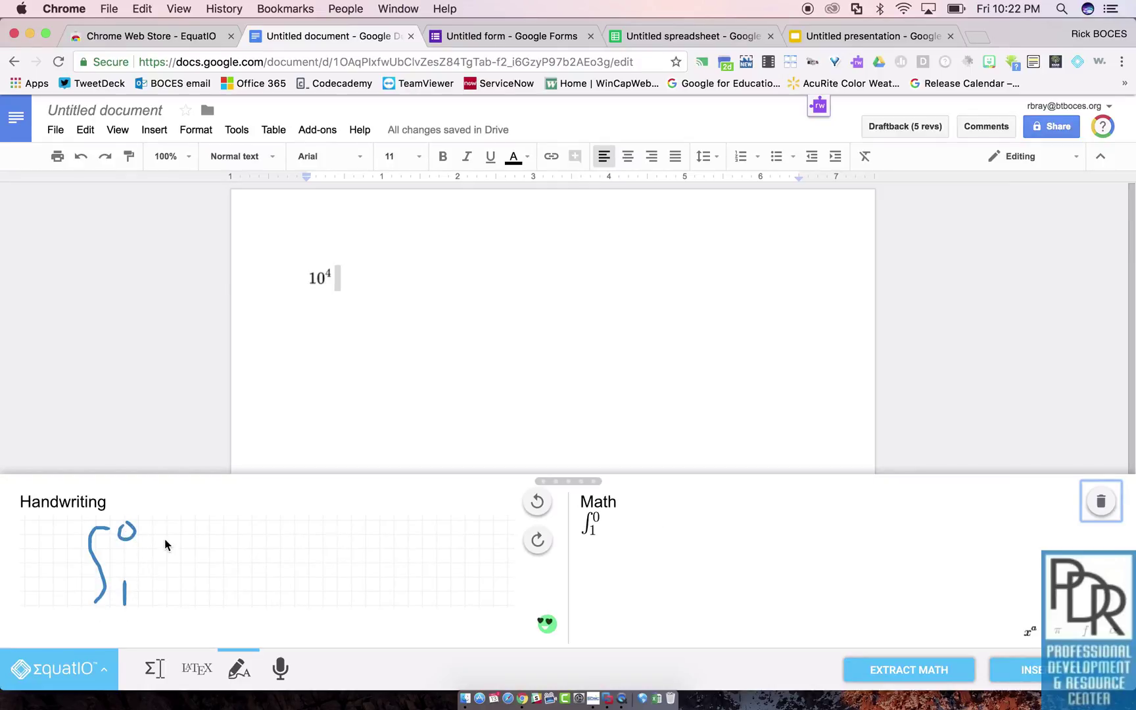
pyautogui.moveTo(164, 539)
pyautogui.mouseDown()
pyautogui.moveTo(145, 573)
pyautogui.moveTo(183, 573)
pyautogui.moveTo(192, 559)
pyautogui.moveTo(222, 573)
pyautogui.moveTo(252, 567)
pyautogui.moveTo(237, 576)
pyautogui.mouseUp()
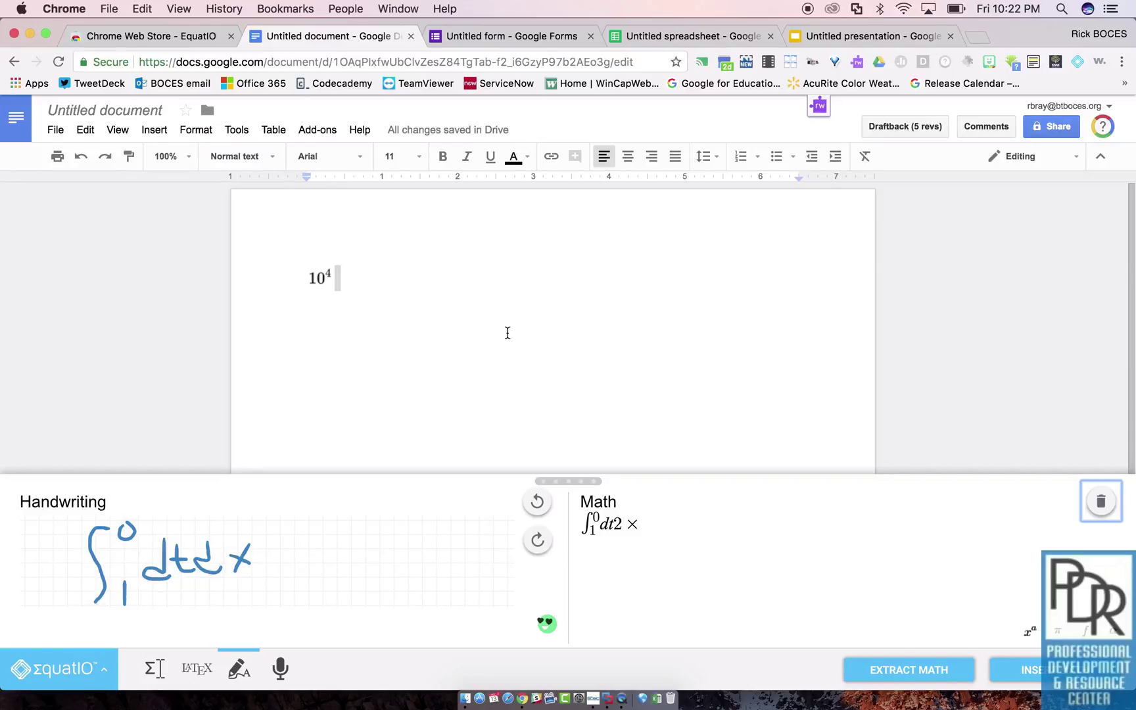
pyautogui.click(518, 43)
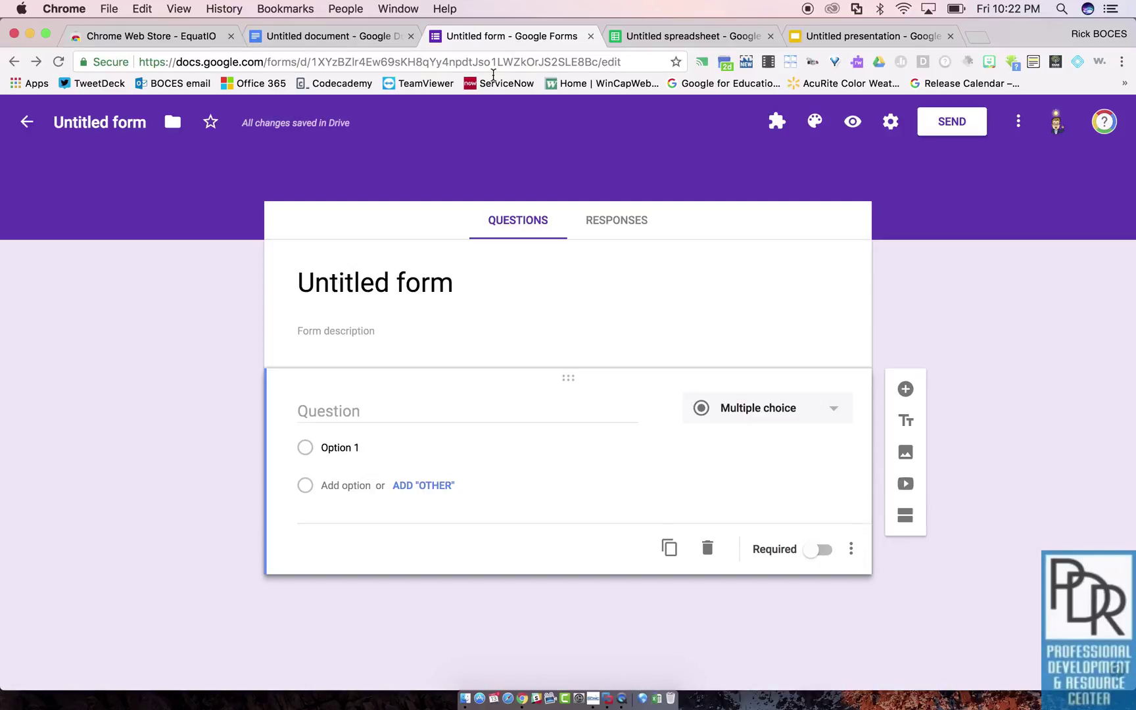
# Step: Launch EquatIO in the form, dismiss its quiz tip, and open math tools for the question and Option 1
pyautogui.click(1080, 63)
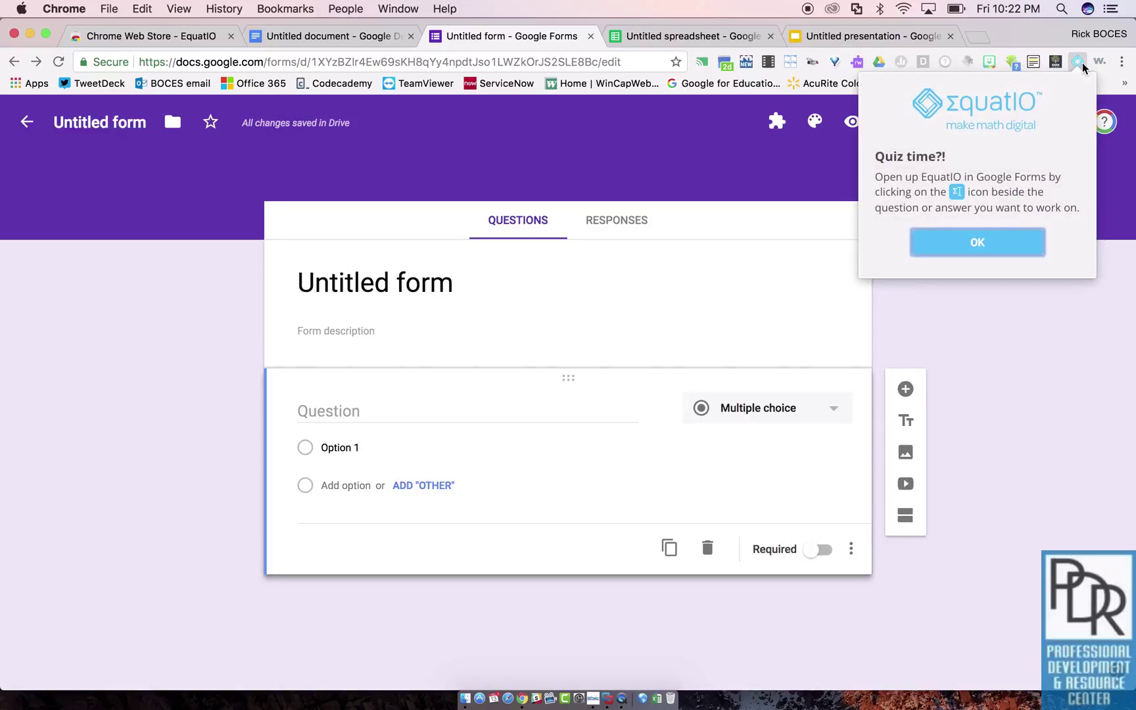
pyautogui.click(988, 350)
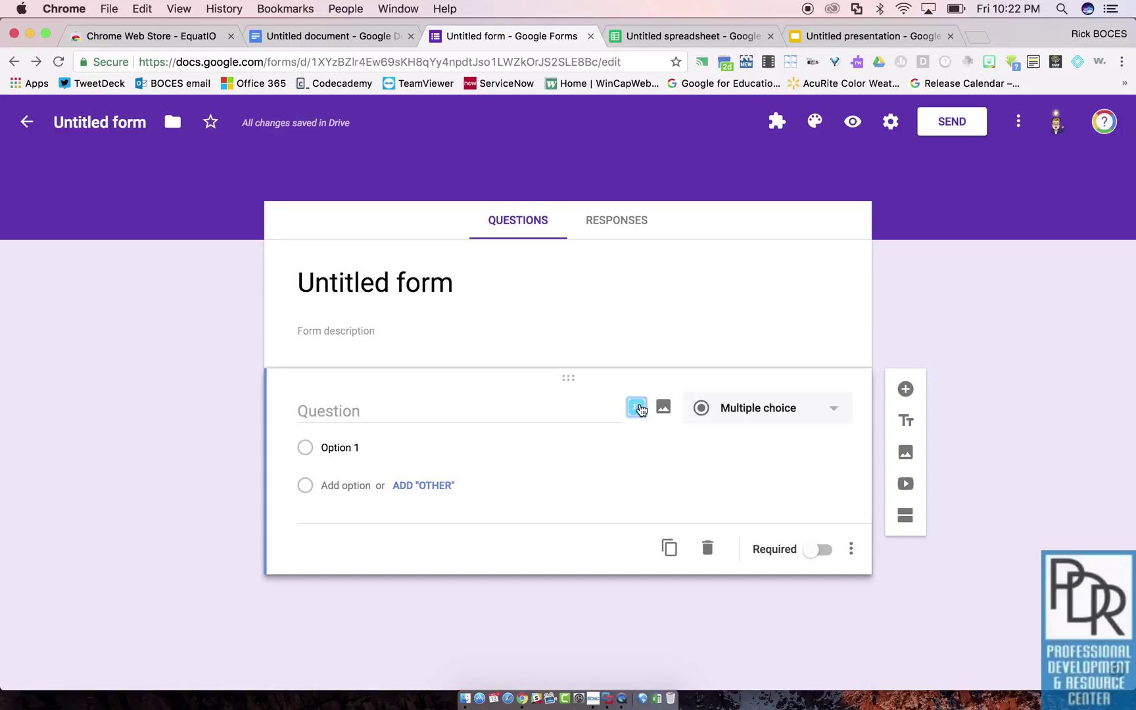
pyautogui.click(637, 408)
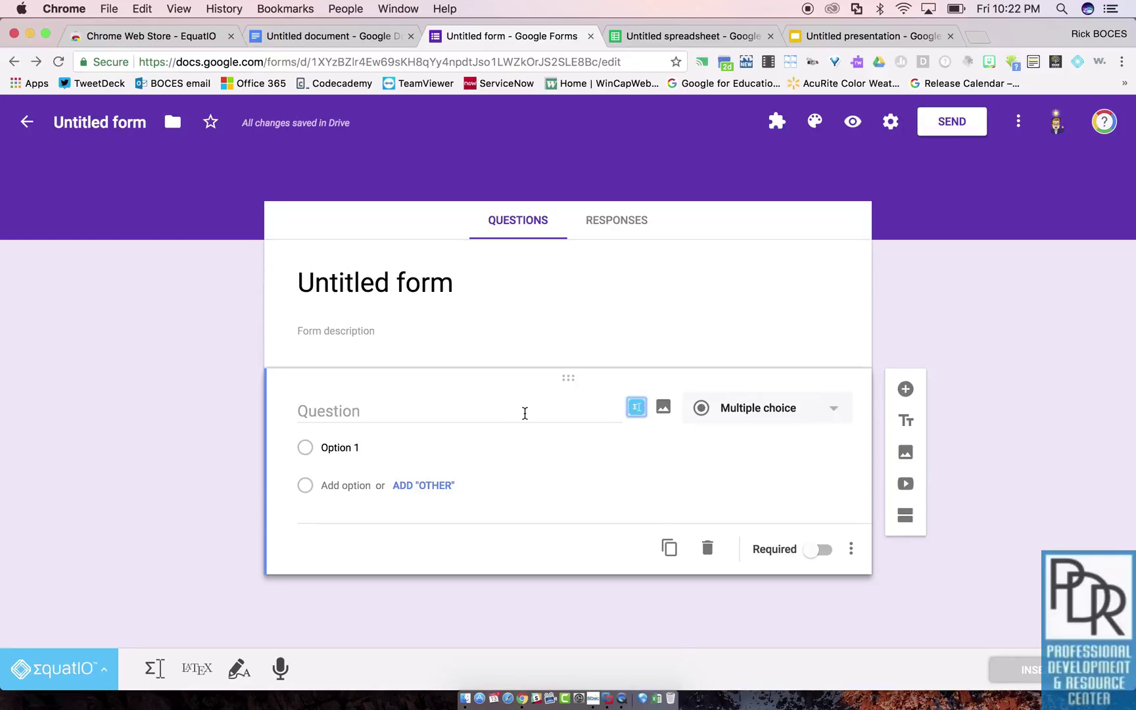
pyautogui.click(469, 436)
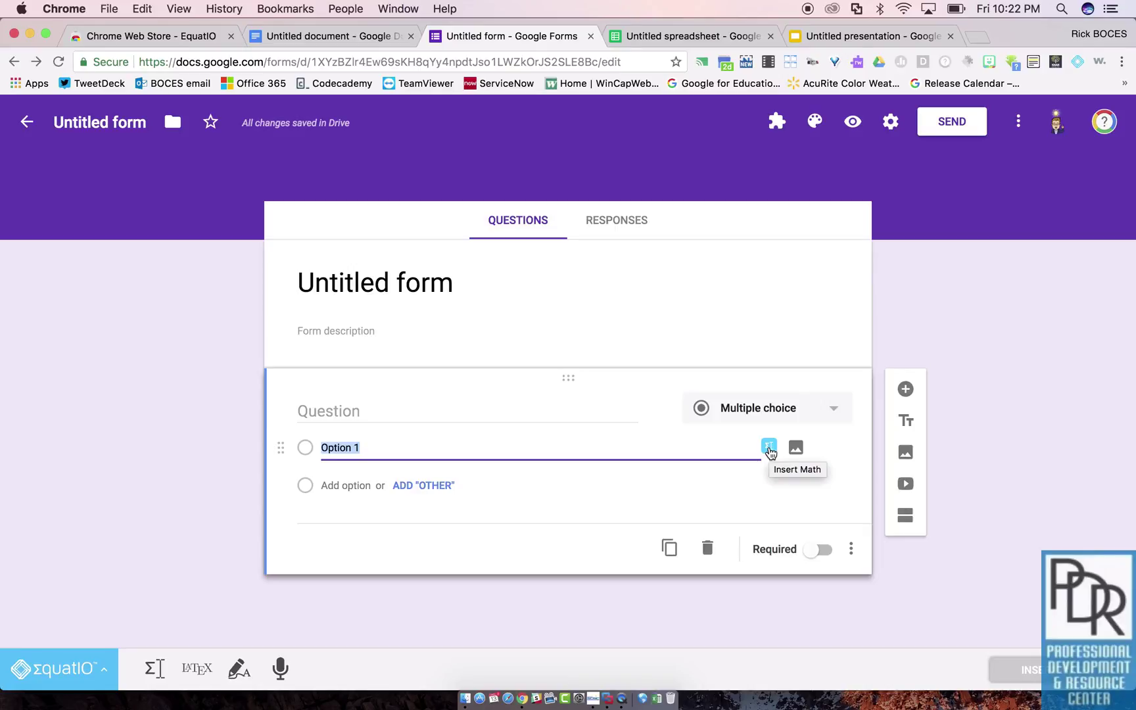
# Step: In the spreadsheet, handwrite 10⁴ in EquatIO and insert it into cell F2, then go to the presentation
pyautogui.click(698, 36)
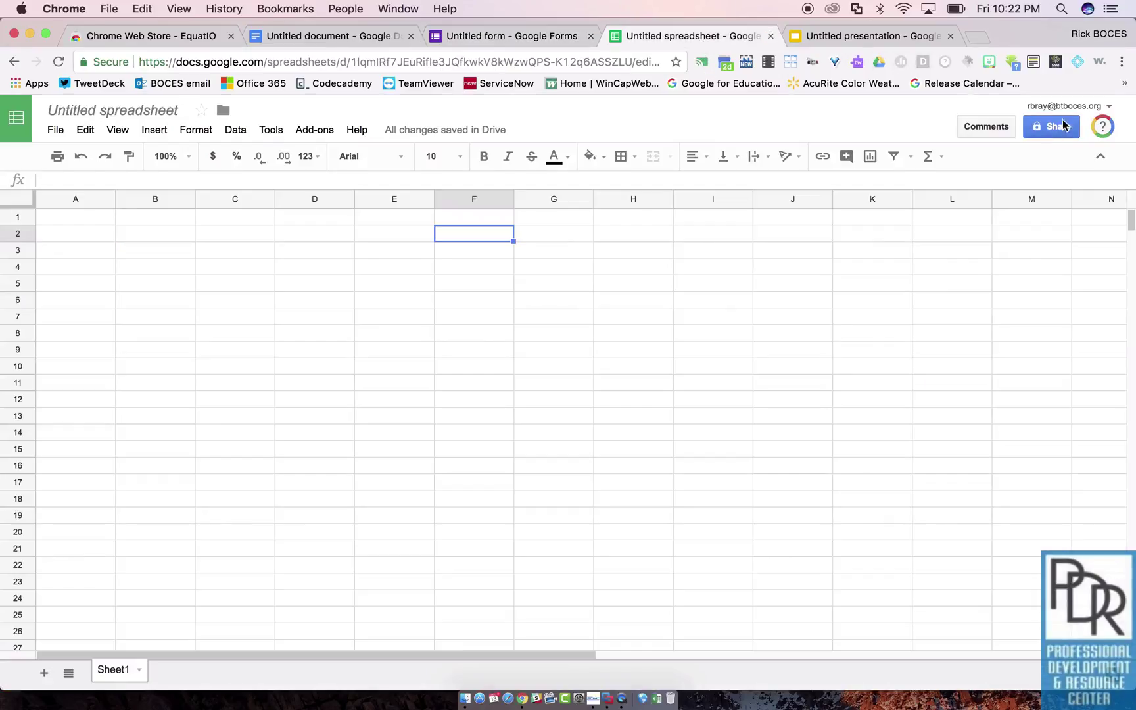
pyautogui.click(1077, 62)
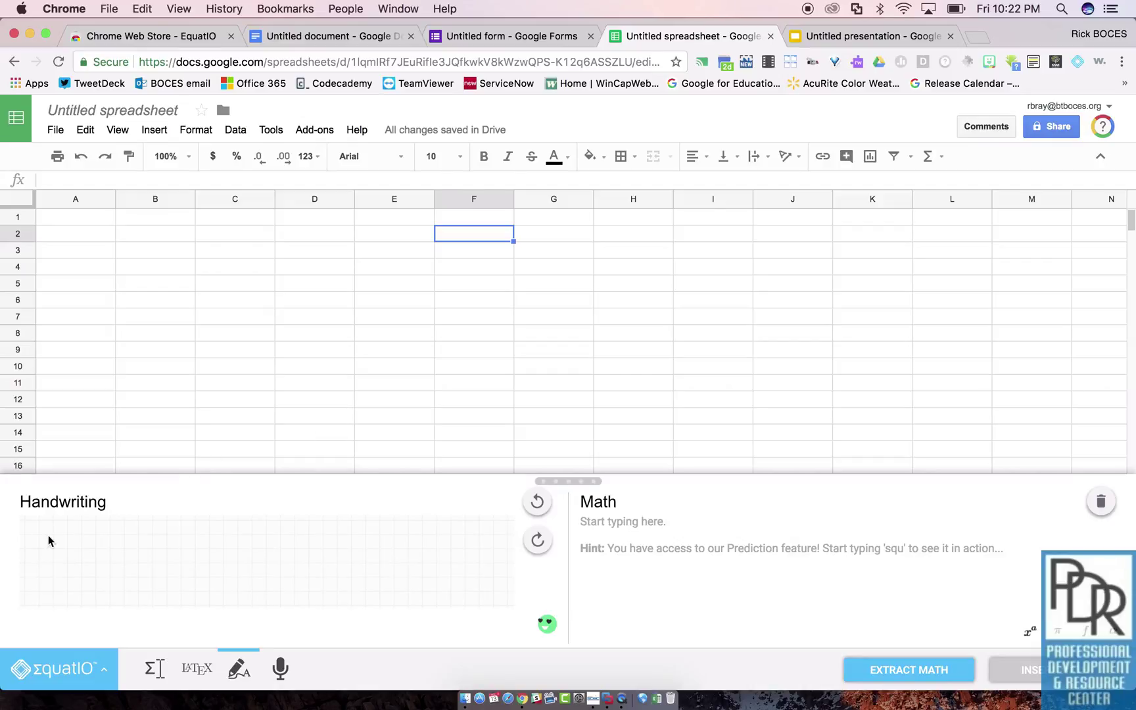
pyautogui.moveTo(100, 535); pyautogui.dragTo(100, 585)
pyautogui.moveTo(135, 535); pyautogui.dragTo(173, 541)
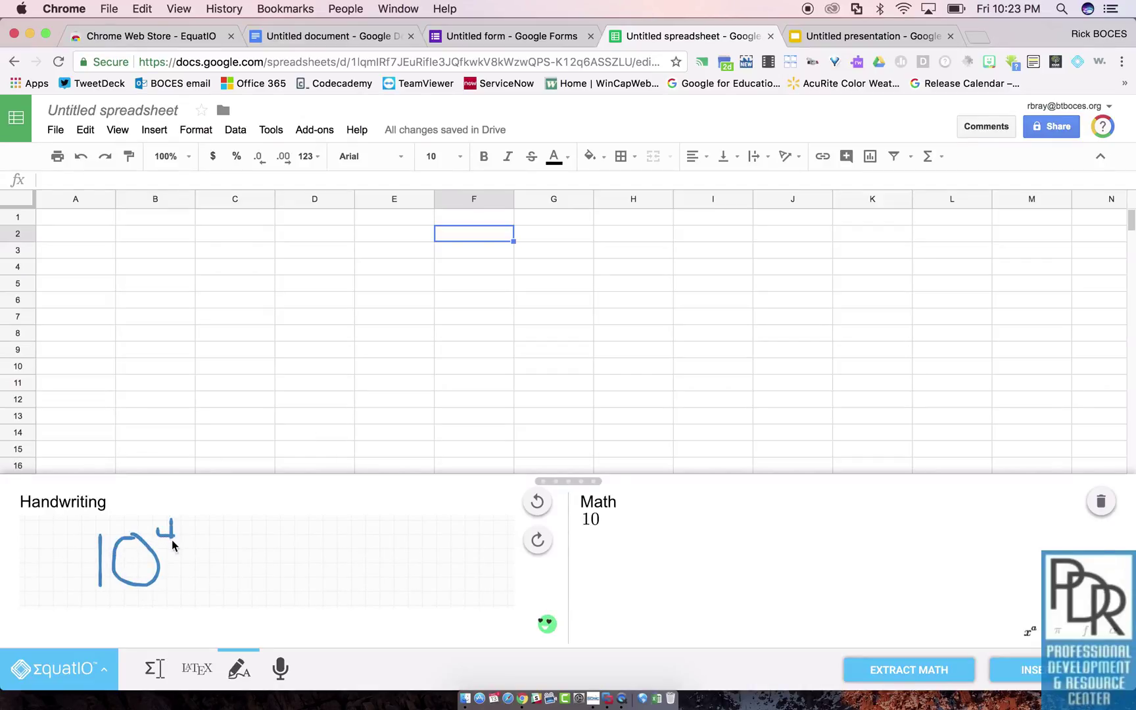
pyautogui.click(1027, 677)
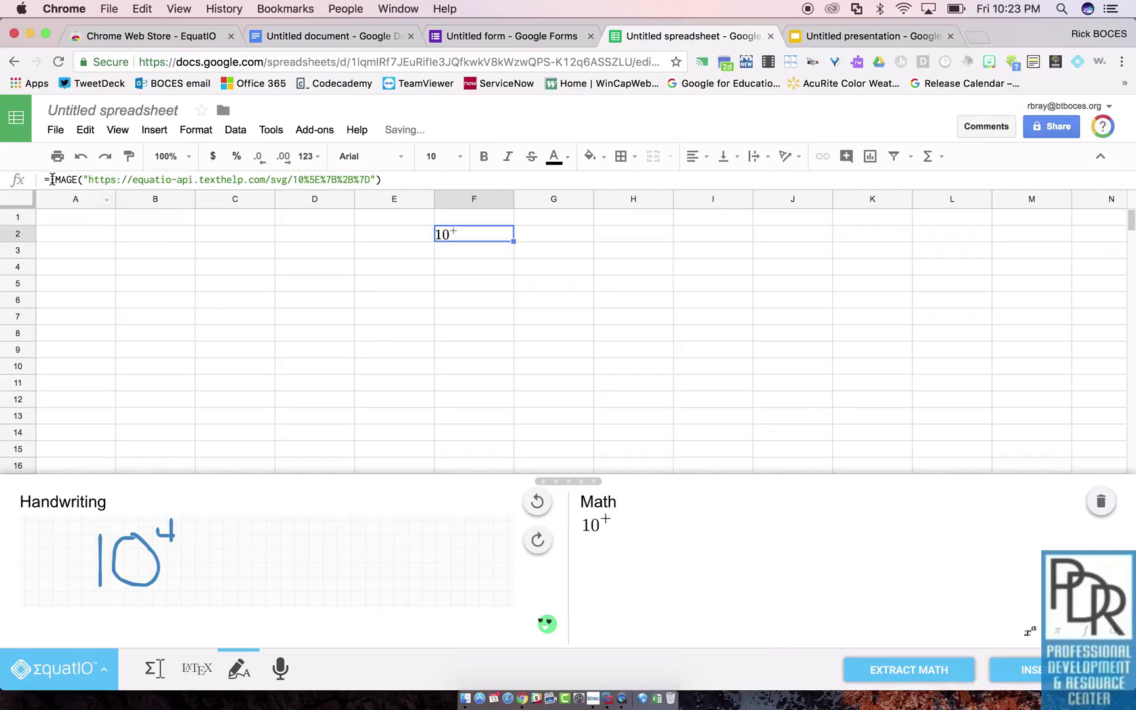
pyautogui.click(859, 34)
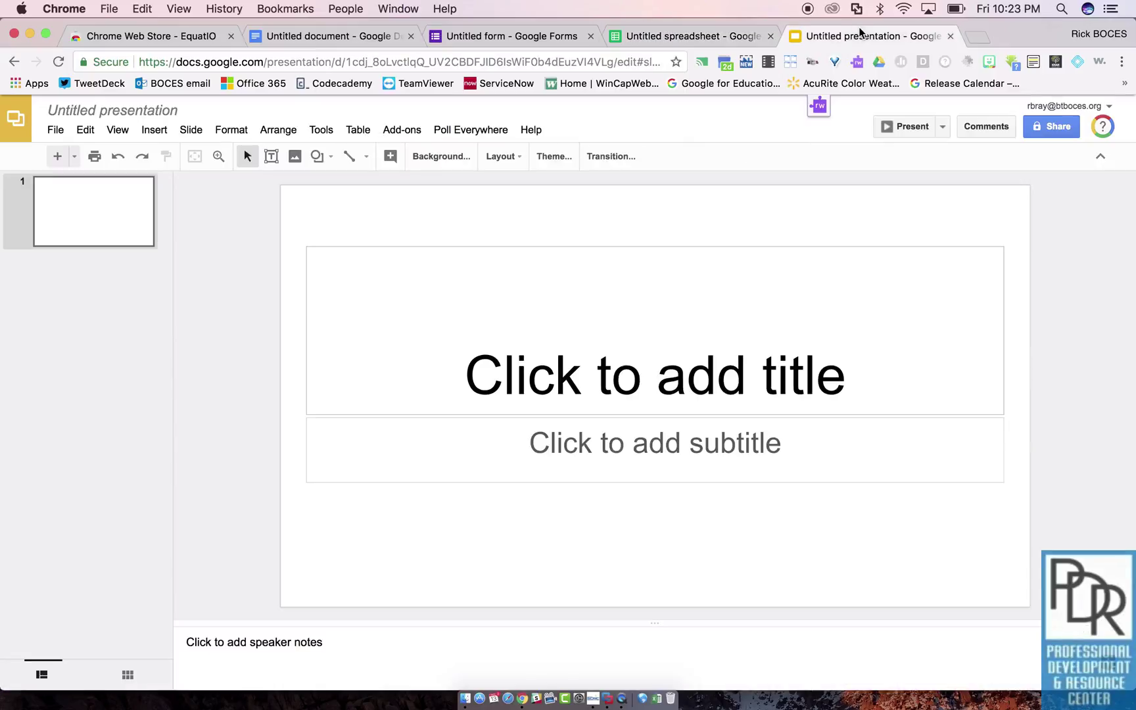
# Step: Open EquatIO's math toolbar in the presentation, then switch to the screen recorder
pyautogui.click(1076, 66)
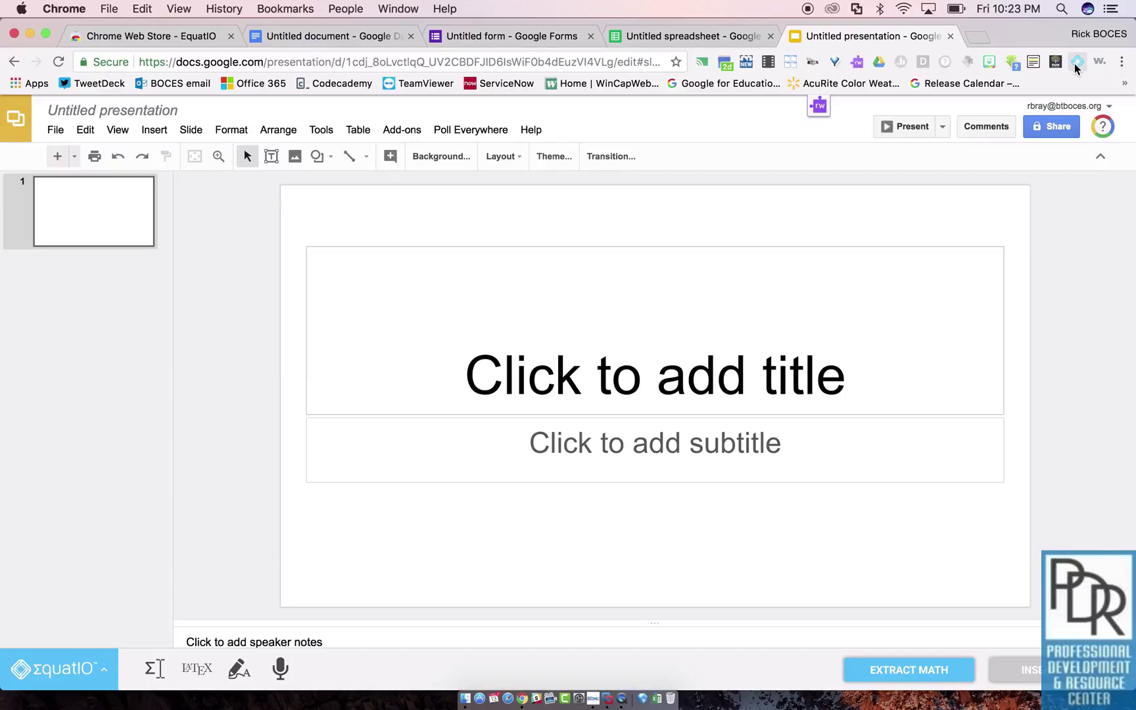
pyautogui.press('ctrl+super+Escape')
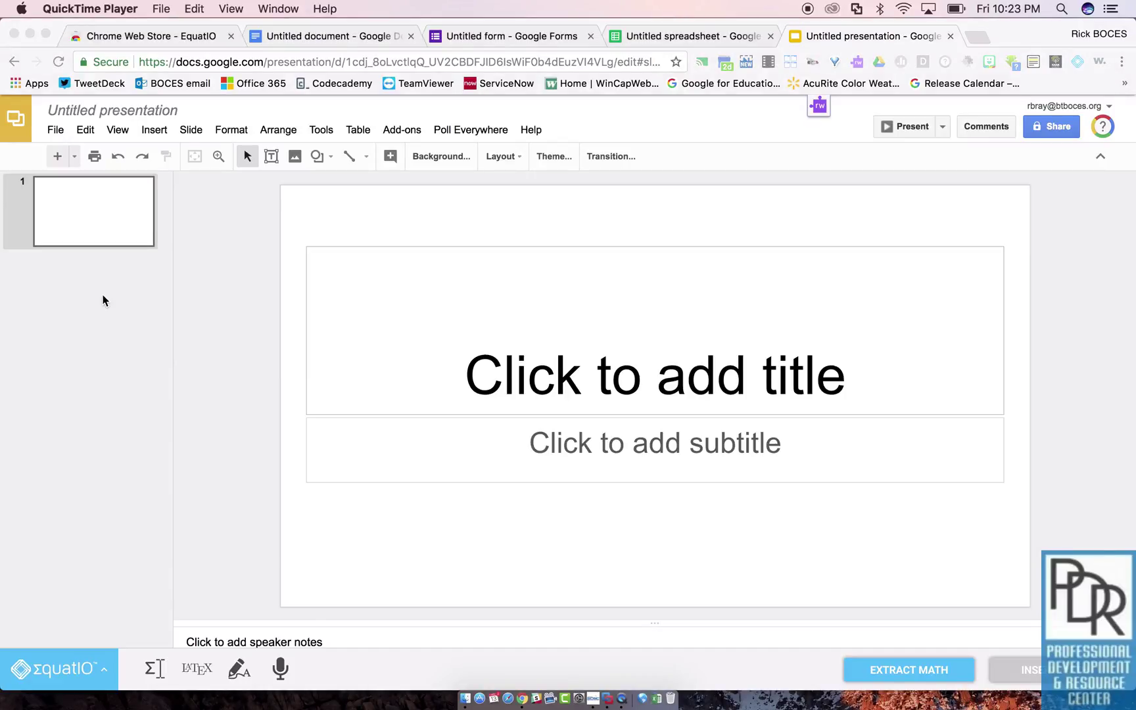